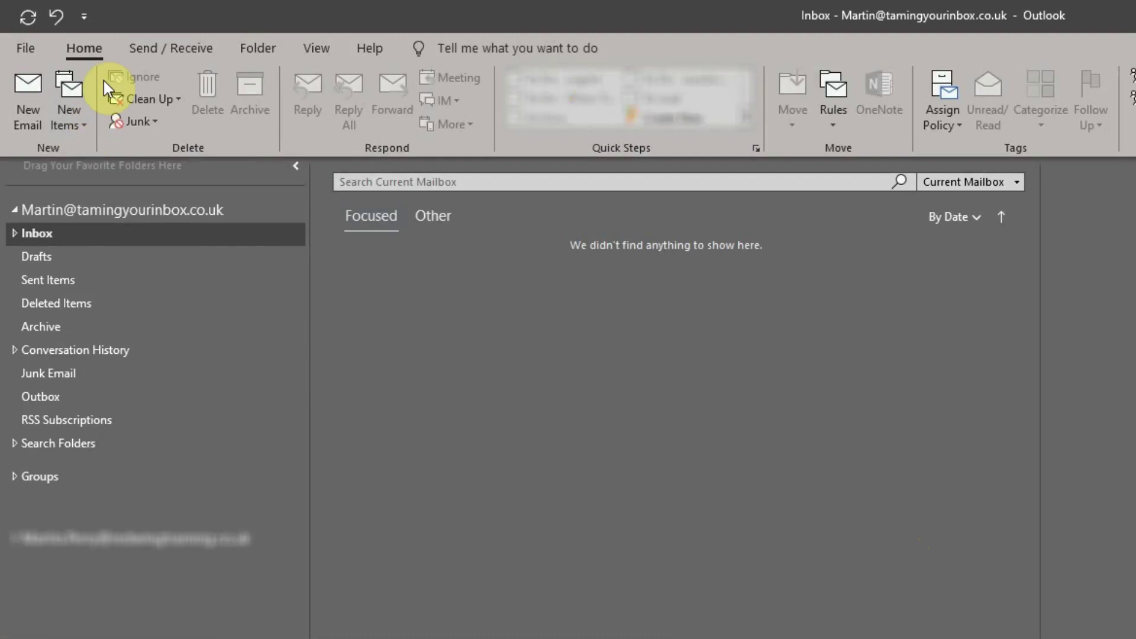
Open a blank 'Post in This Folder' form addressed to the Inbox
{"action": "left_click", "coordinate": [83, 129]}
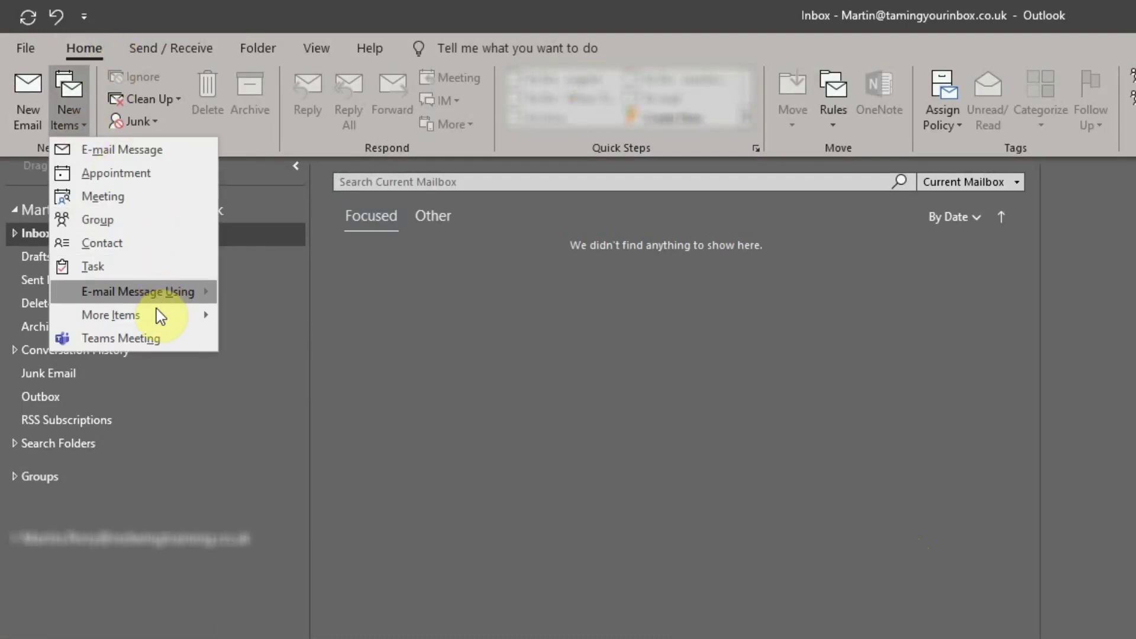
{"action": "mouse_move", "coordinate": [111, 315]}
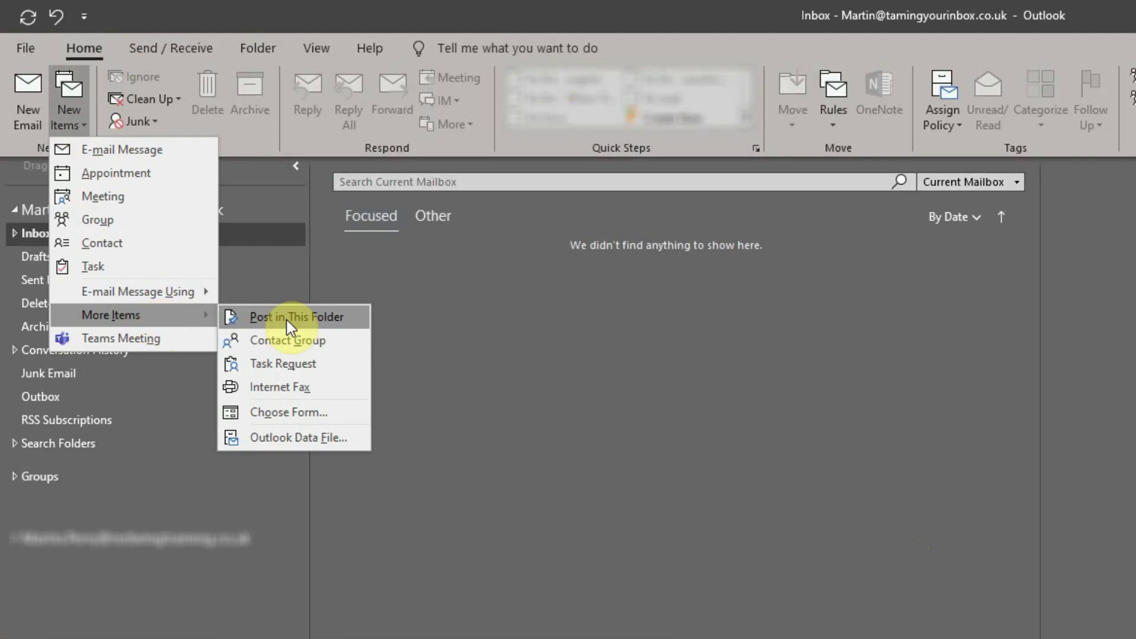
{"action": "left_click", "coordinate": [286, 319]}
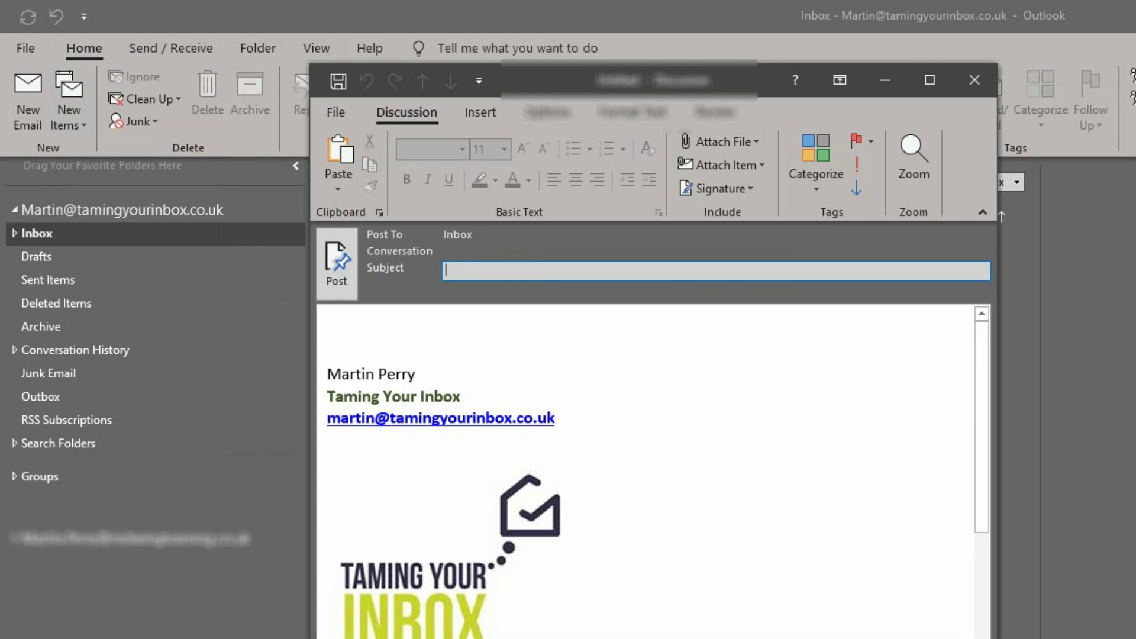
{"action": "type", "text": "Don't forget to create video for Post it notes in Outlook folders today"}
Fill in the Post it notes video reminder subject and paste the note body text
{"action": "left_click", "coordinate": [756, 328]}
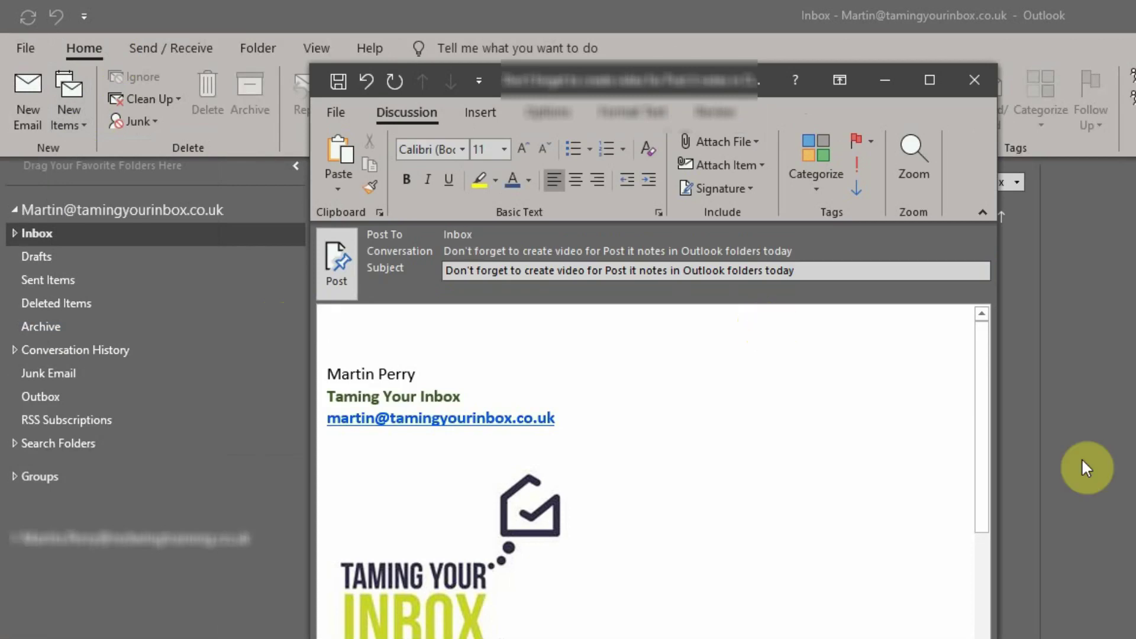
{"action": "type", "text": "No need to send an email to yourself in future or to have all those post it notes around your monitor"}
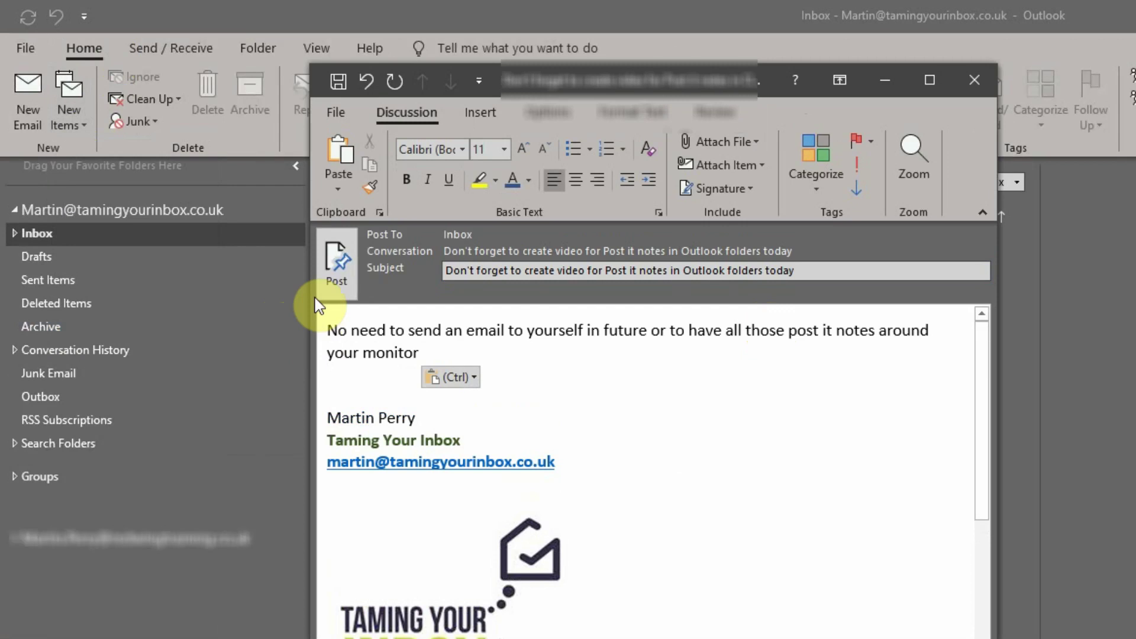
Post the reminder so it appears under Today in the Inbox list
{"action": "left_click", "coordinate": [338, 282]}
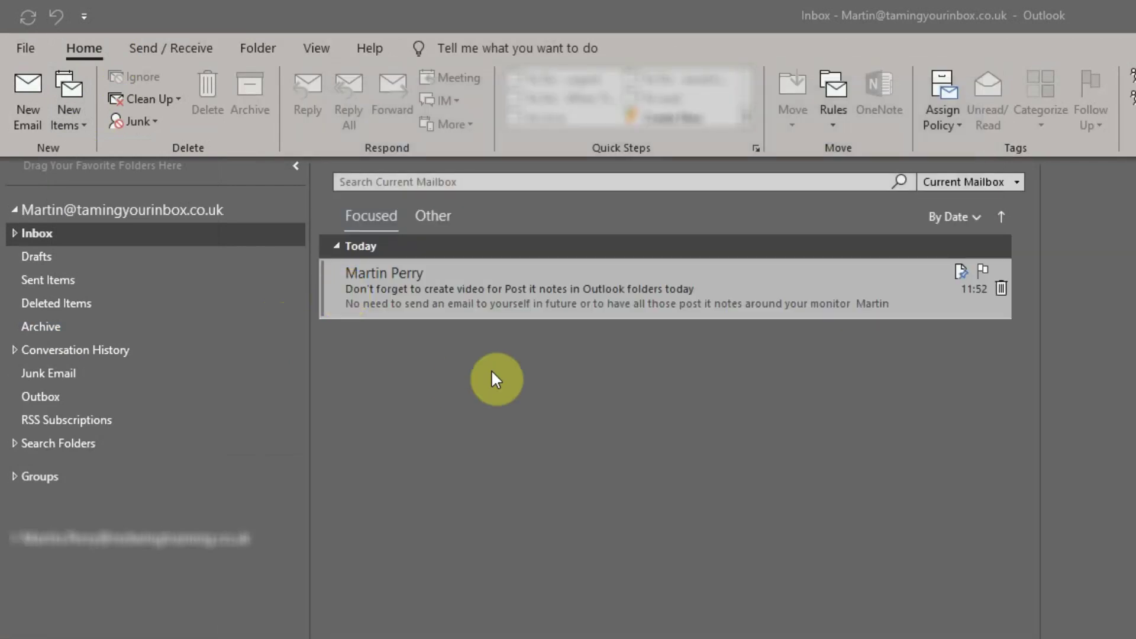